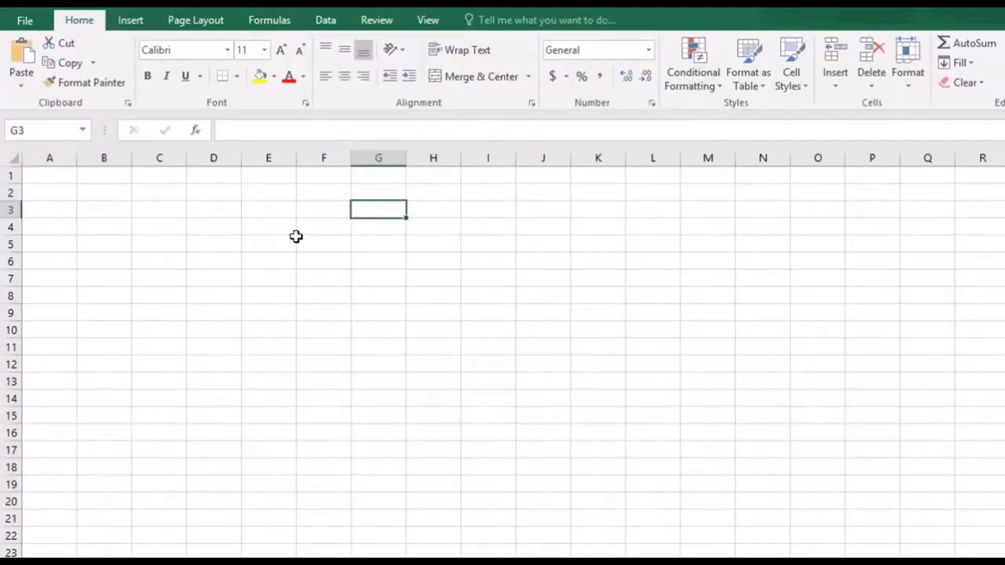
Select cell F5 on the blank worksheet.
click(321, 247)
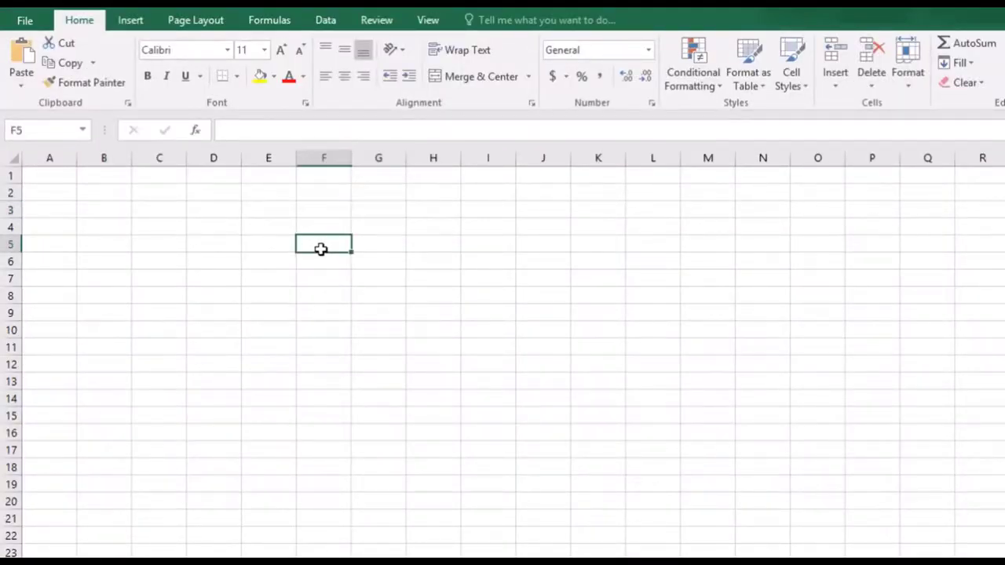
Switch to Page Layout and select cells E3, G4, E2:F2, G2, E2 and D3 in the blank area.
click(218, 25)
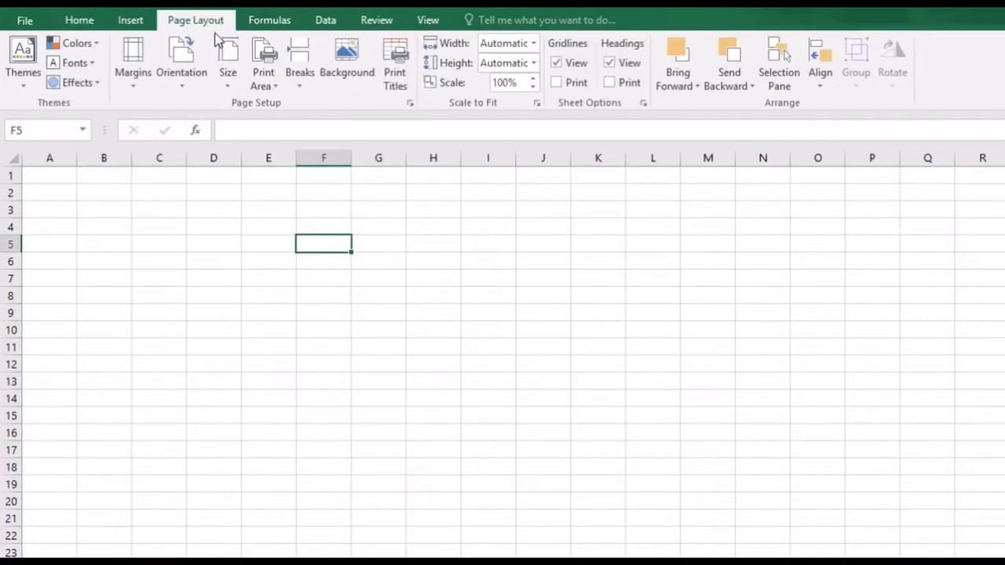
click(255, 215)
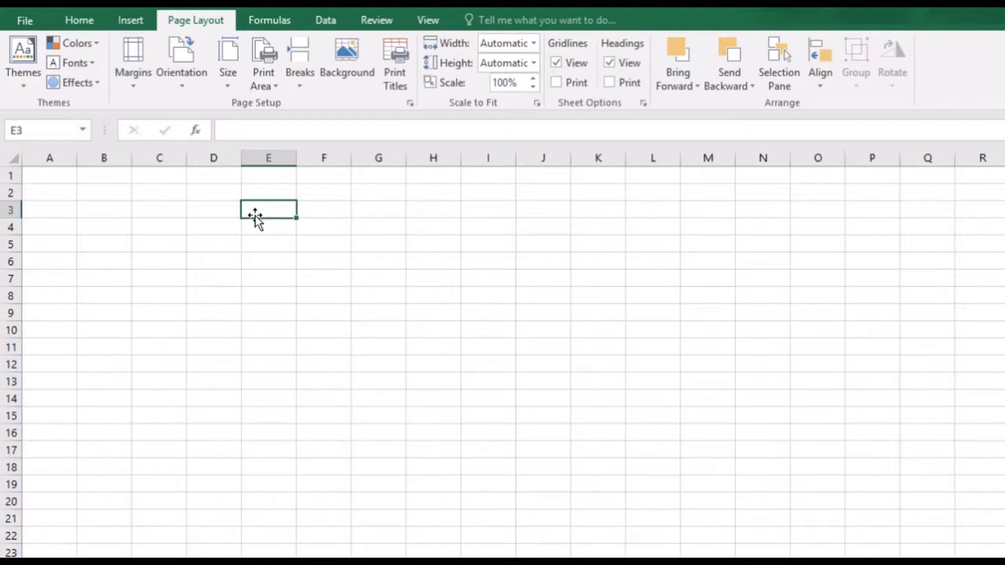
click(366, 235)
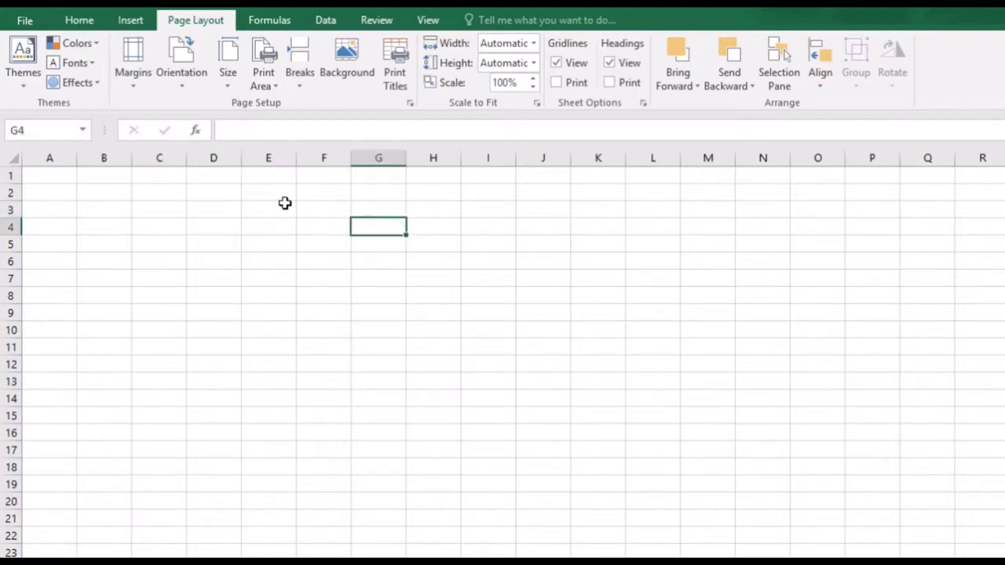
drag(279, 191, 338, 195)
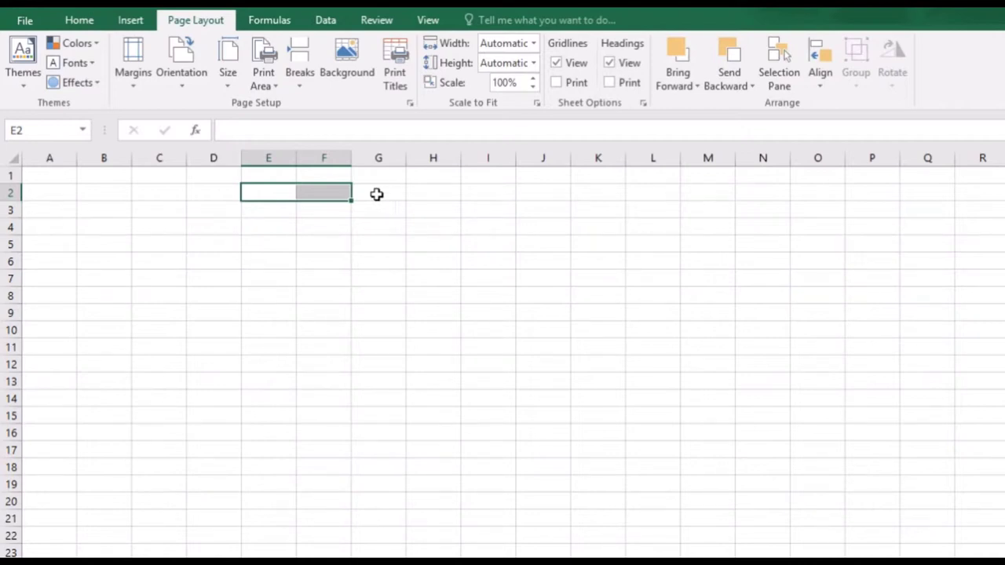
click(374, 199)
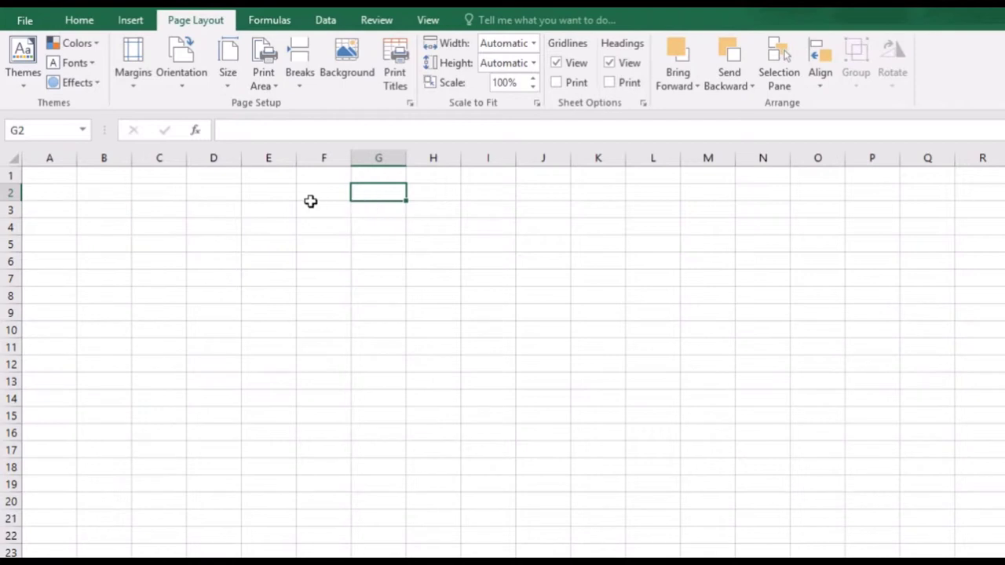
click(260, 197)
click(219, 204)
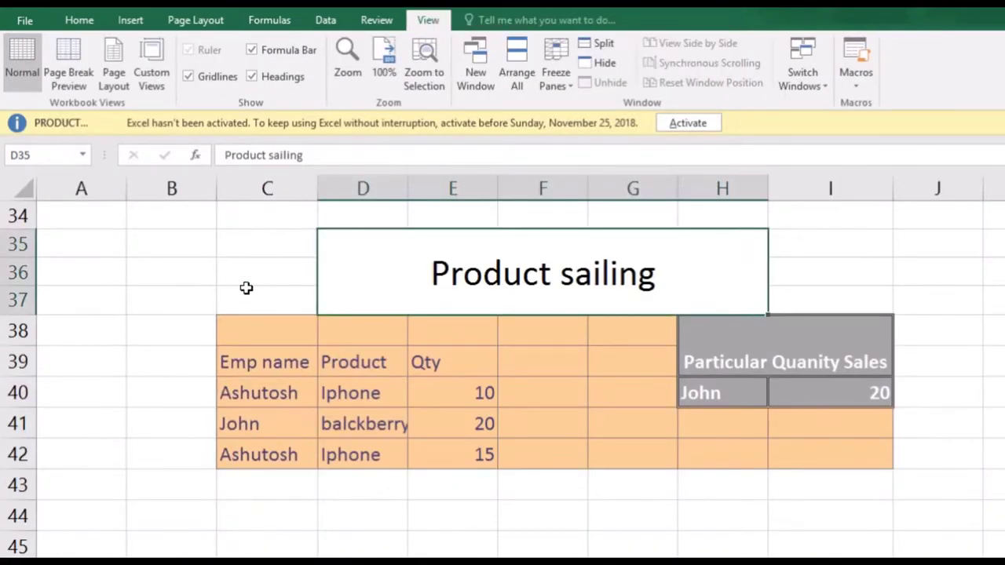
Select the Product sailing title, Emp name, Product, Iphone and Qty cells, then return to Page Layout at C36.
click(247, 290)
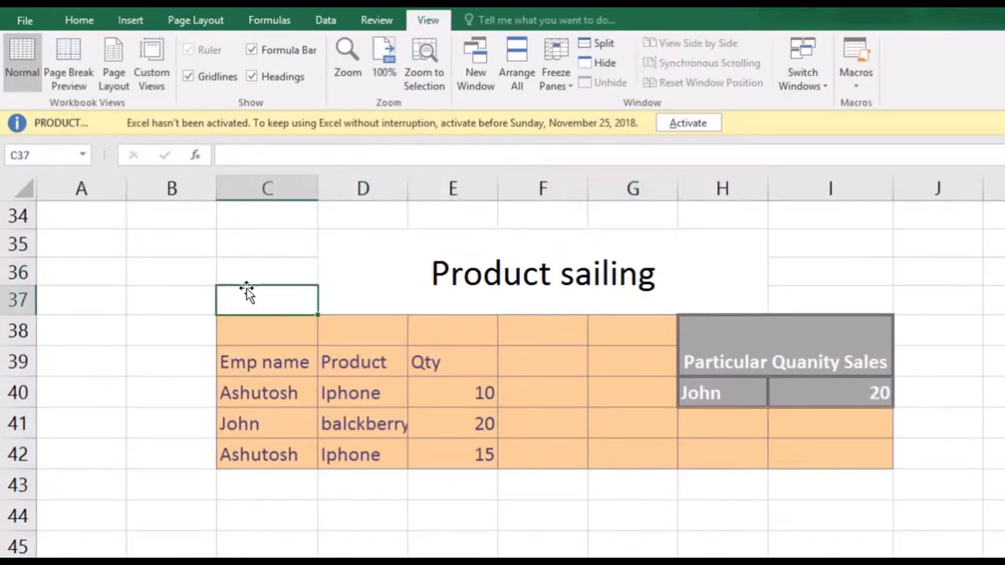
click(457, 279)
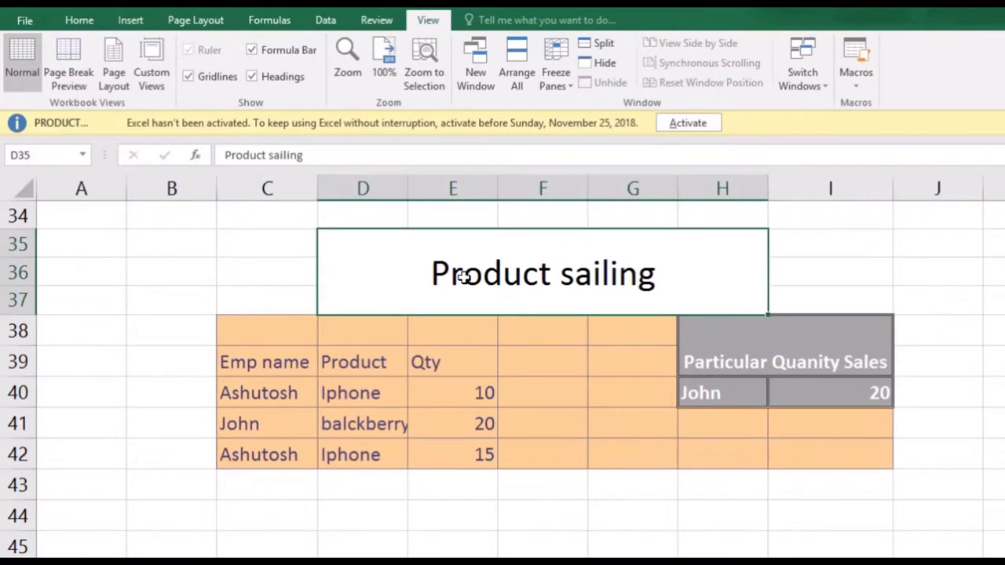
click(288, 357)
click(338, 362)
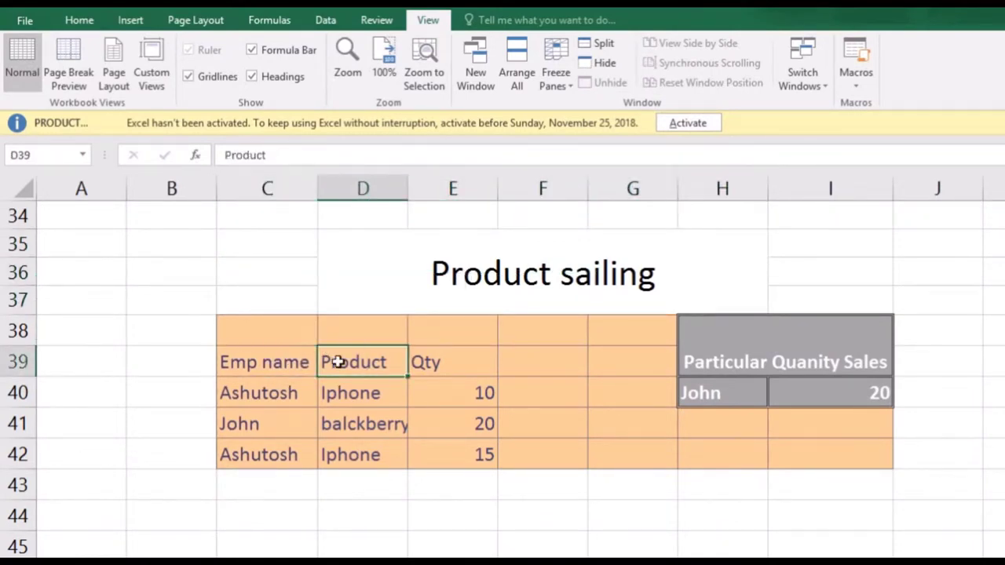
click(371, 386)
click(454, 359)
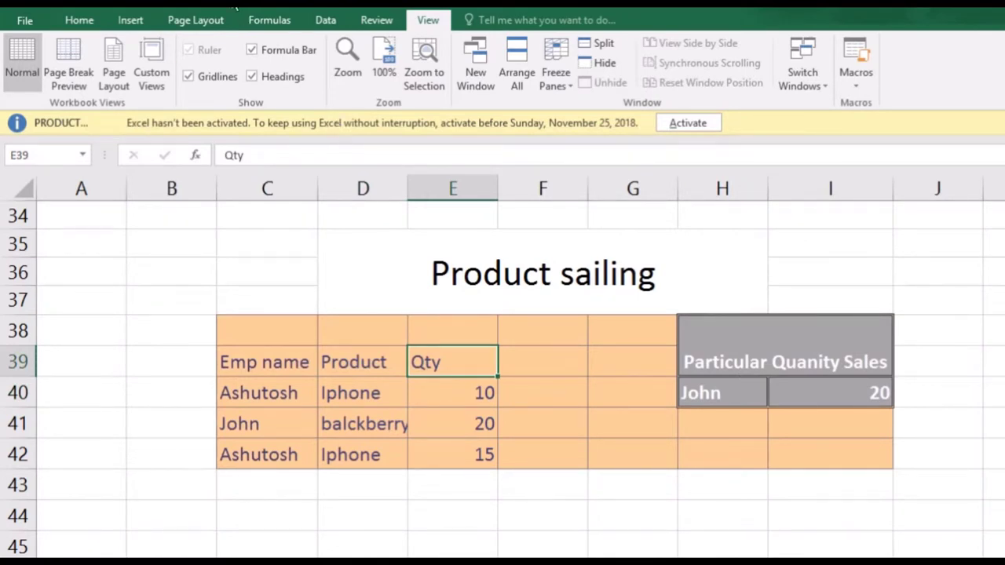
click(214, 23)
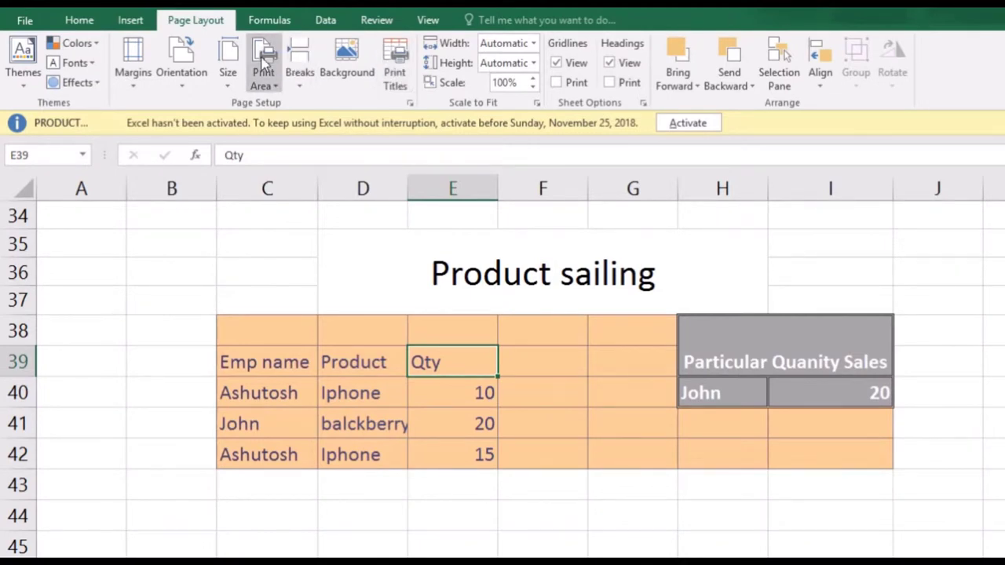
click(294, 266)
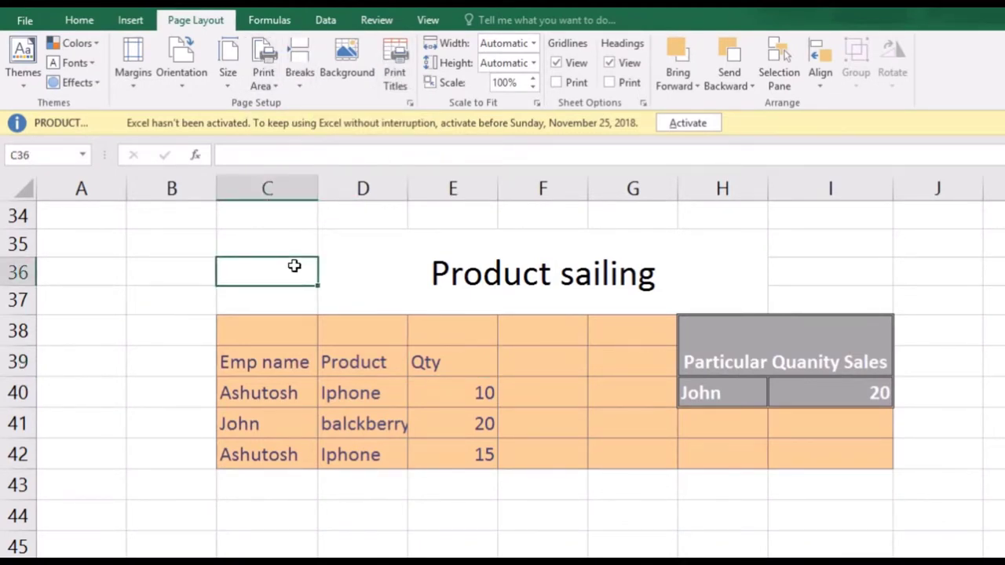
key(ctrl+p)
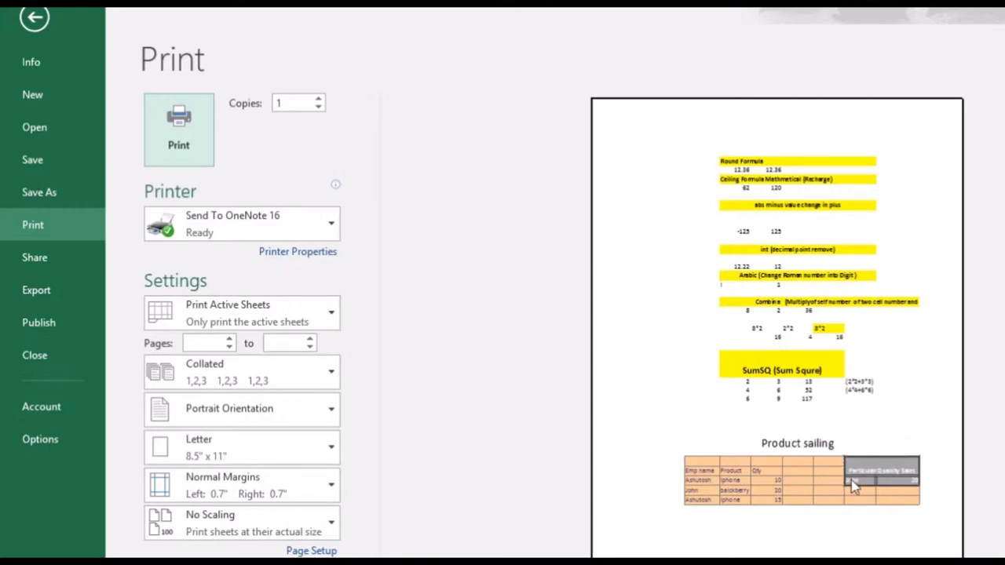
key(Escape)
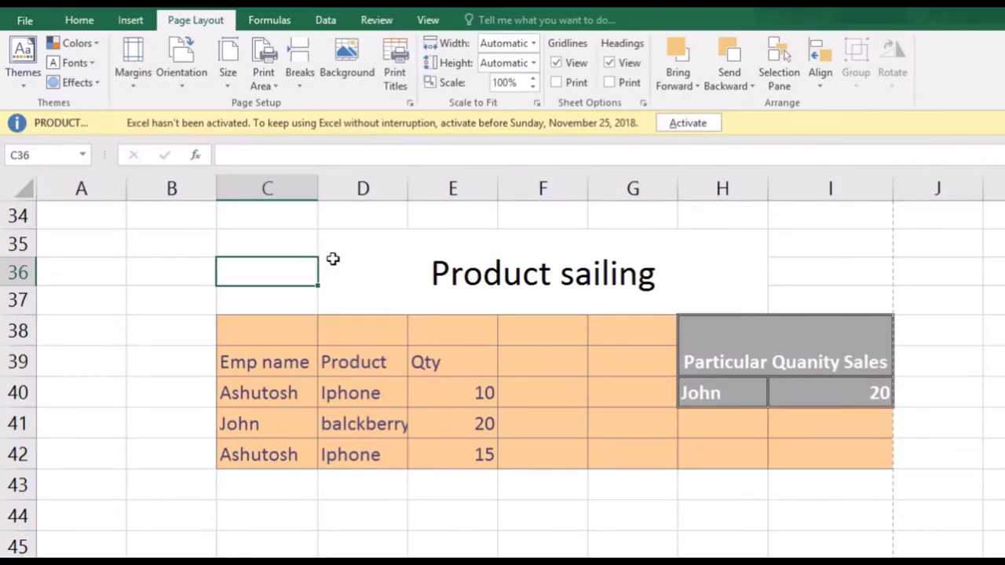
Set the Product sailing table range C35:I42 as the print area.
click(327, 259)
mouse_move(259, 243)
mouse_down()
mouse_move(616, 476)
mouse_move(617, 460)
mouse_up()
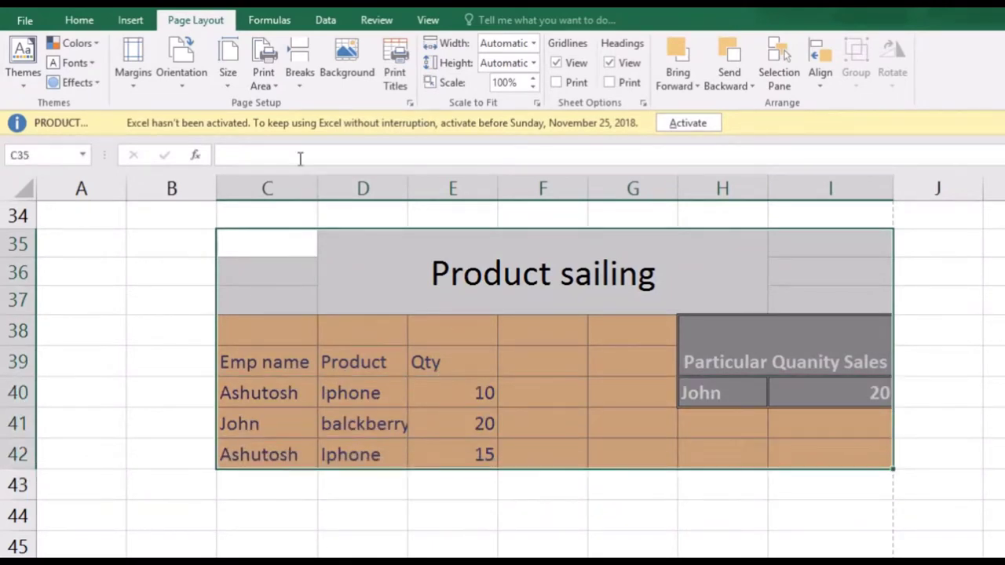
click(271, 72)
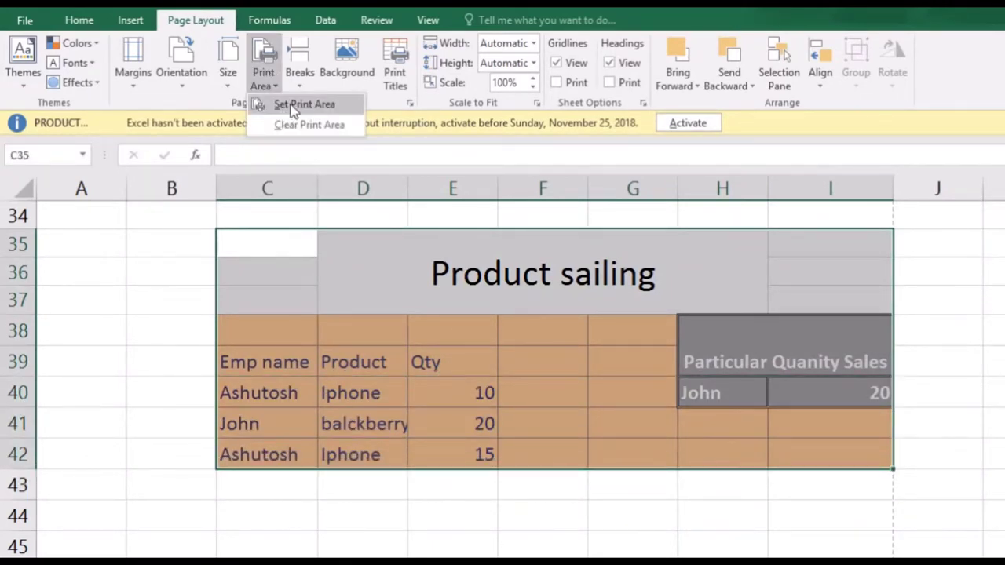
click(297, 105)
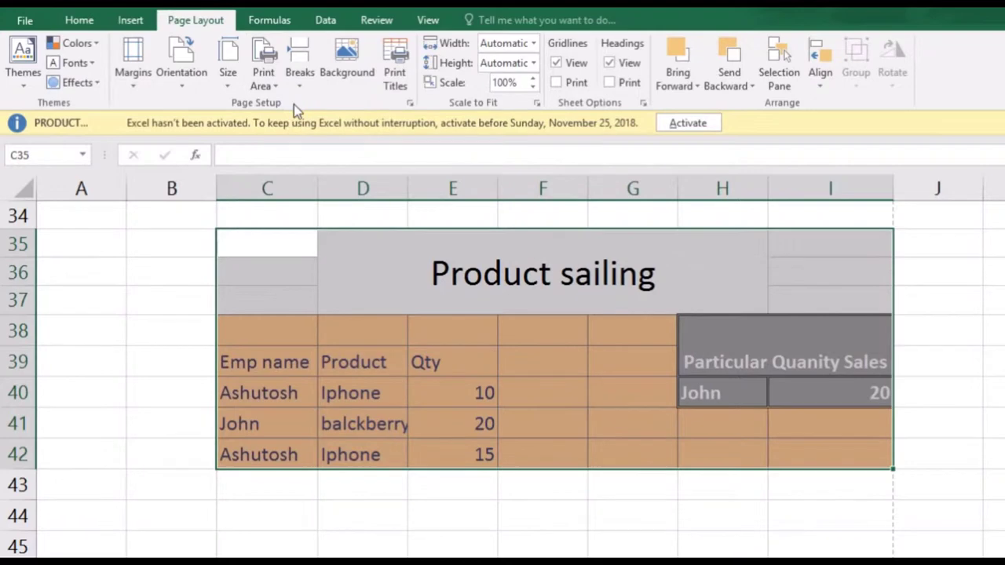
Preview the printout of the print area with Ctrl+P, then close the preview.
click(357, 280)
key(ctrl+p)
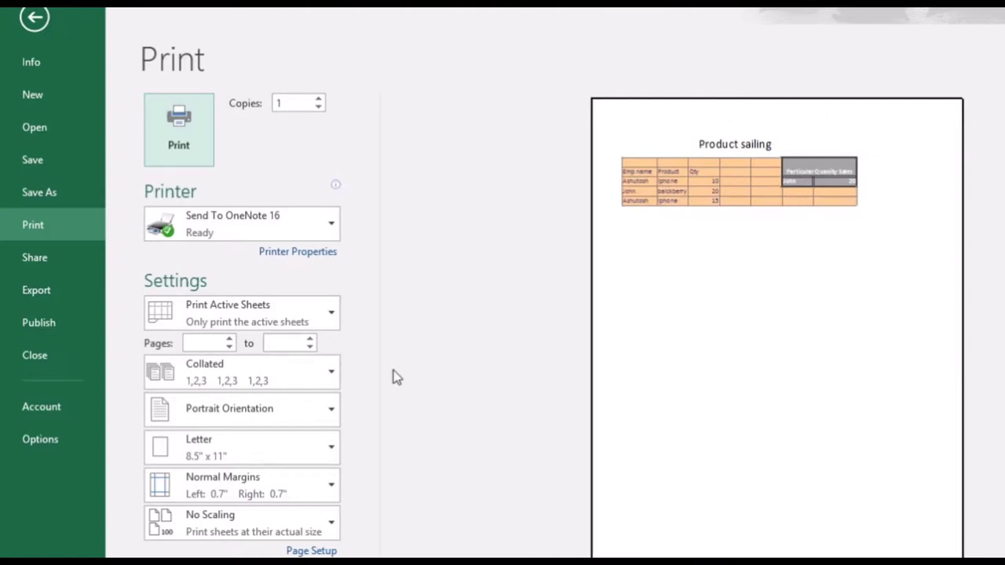
key(Escape)
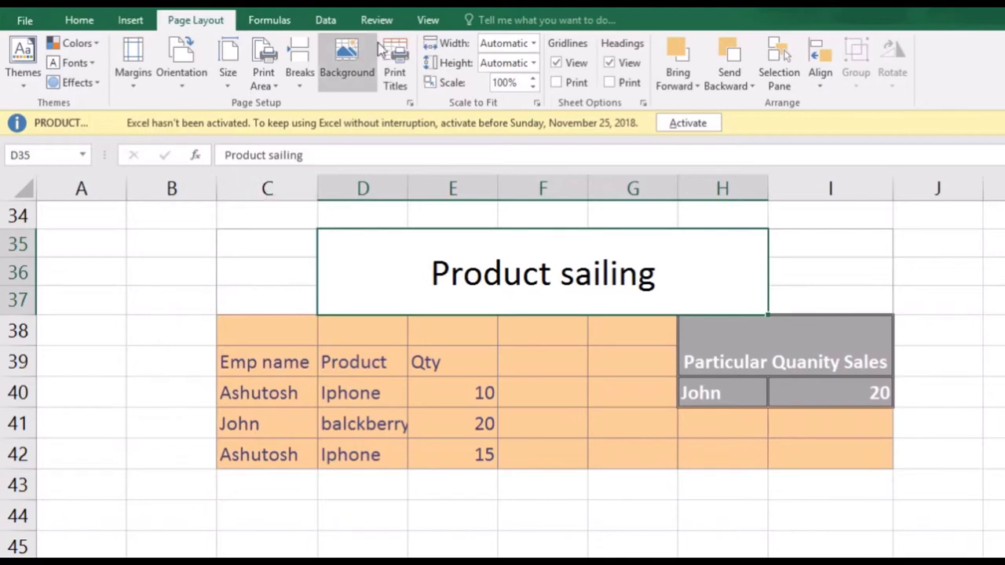
In Page Setup's custom header, put the date on the left and the page count on the right.
click(398, 69)
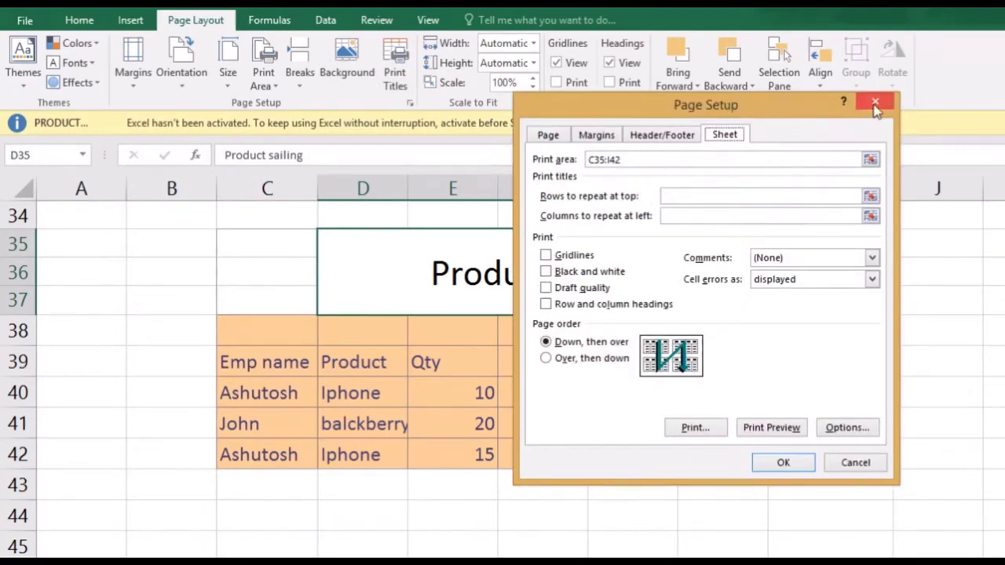
click(875, 101)
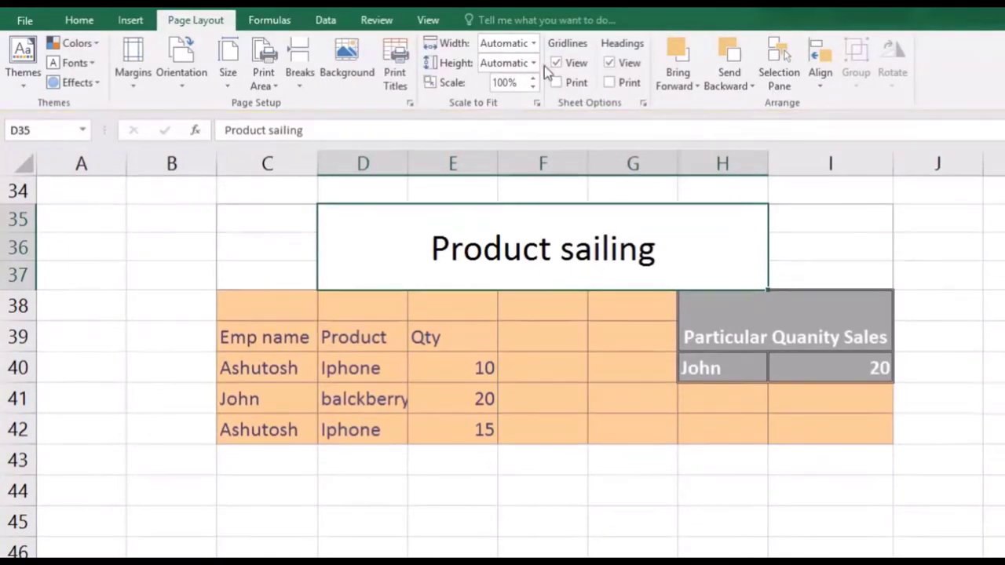
click(395, 71)
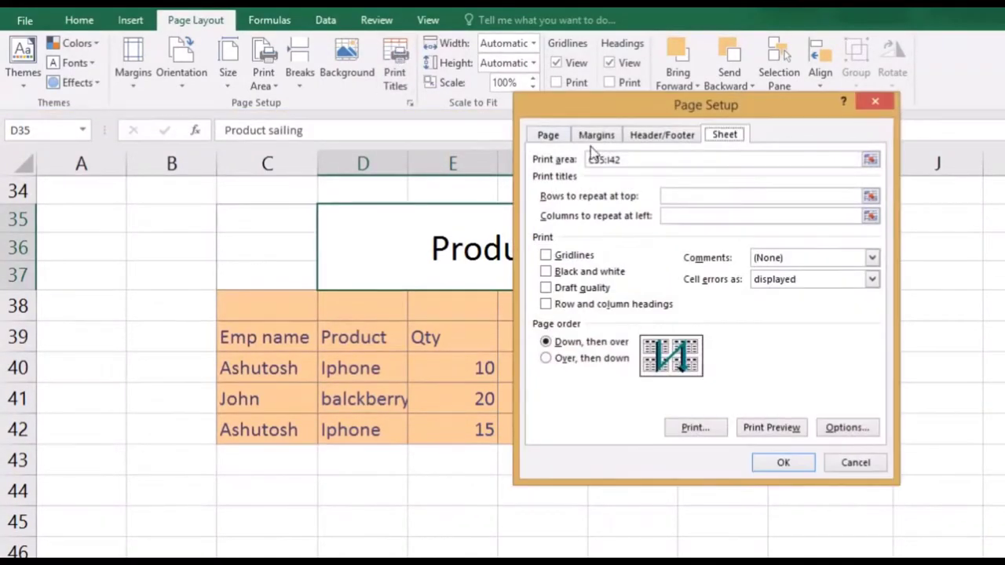
click(652, 138)
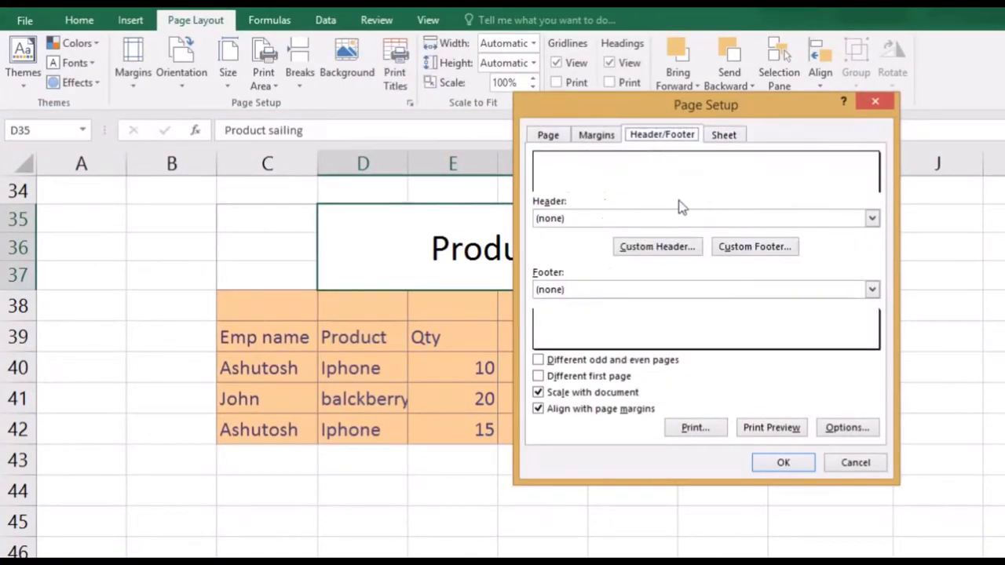
click(664, 248)
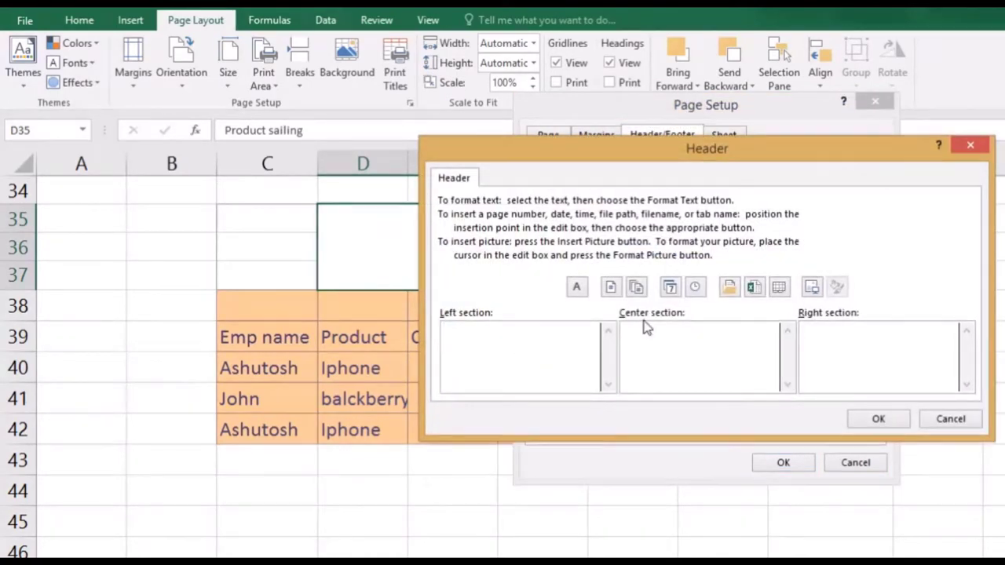
click(636, 288)
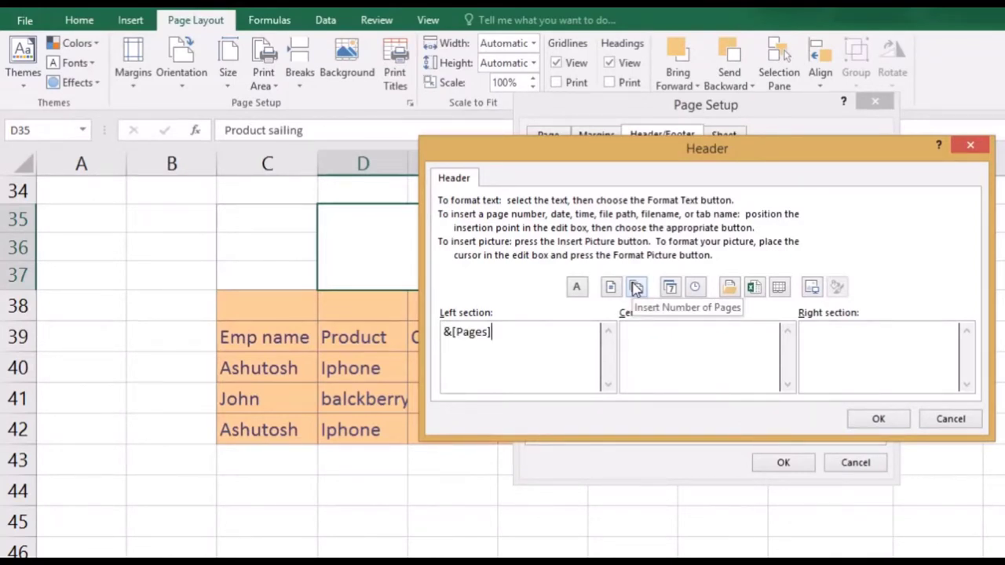
key(BackSpace)
key(BackSpace)
key(BackSpace)
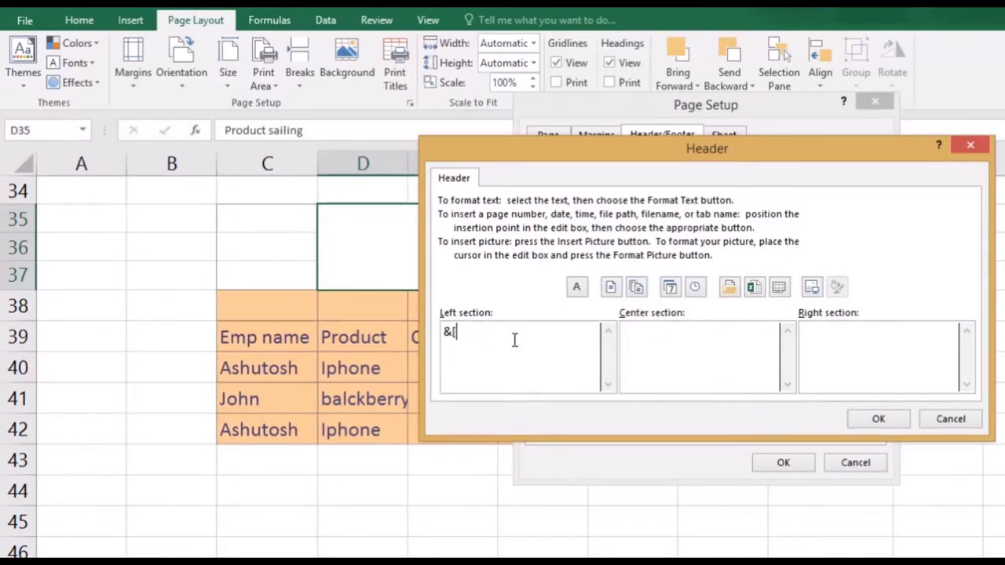
click(671, 289)
click(636, 288)
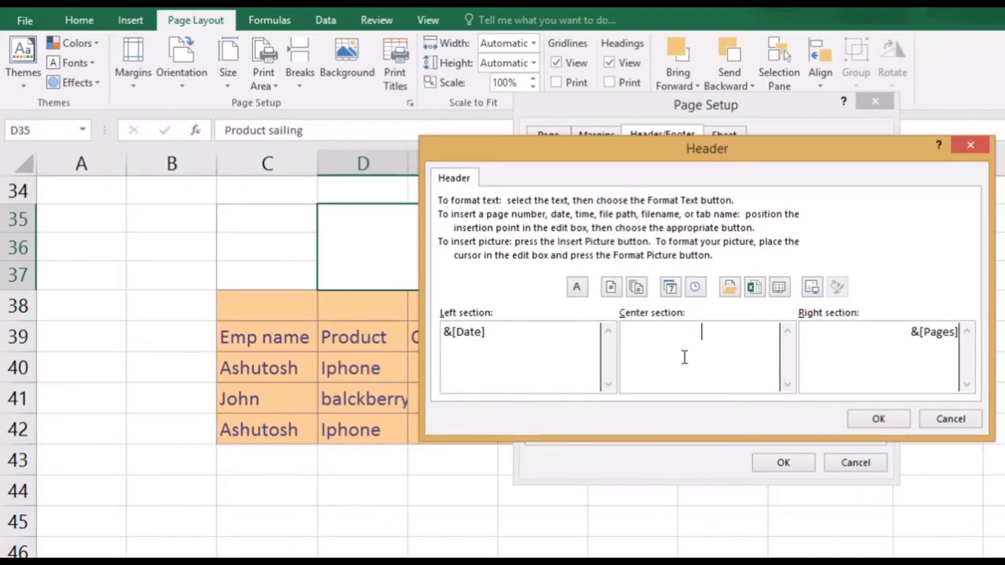
Enter 'Raj Communication' in the centre header section and confirm the header.
text(Raj)
text(Kira)
key(BackSpace)
key(BackSpace)
key(BackSpace)
key(BackSpace)
text(Com)
text(mun)
text(ication)
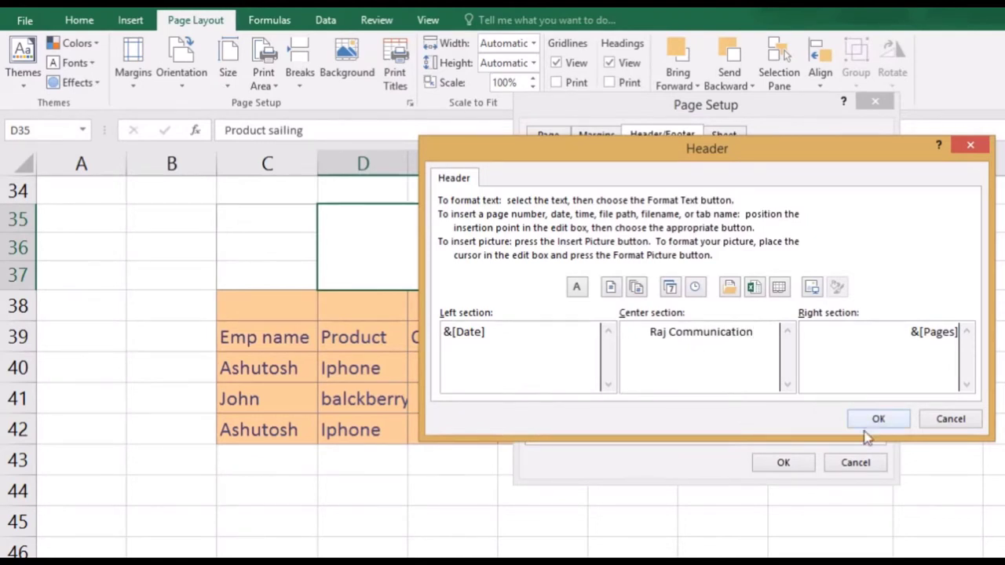
click(873, 420)
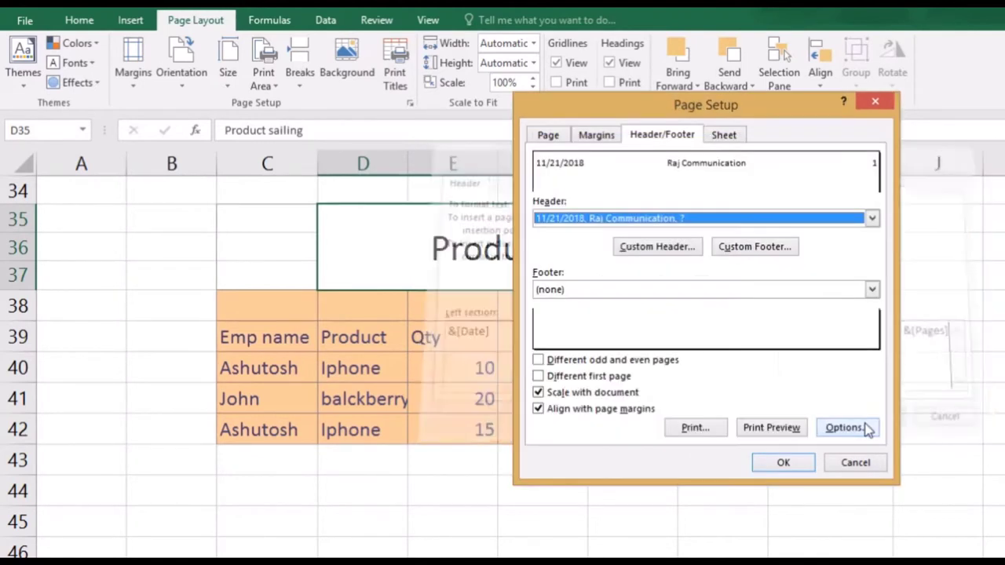
Create a custom footer with 'Owner Sign' on the left and 'Customer Sign' on the right.
click(755, 246)
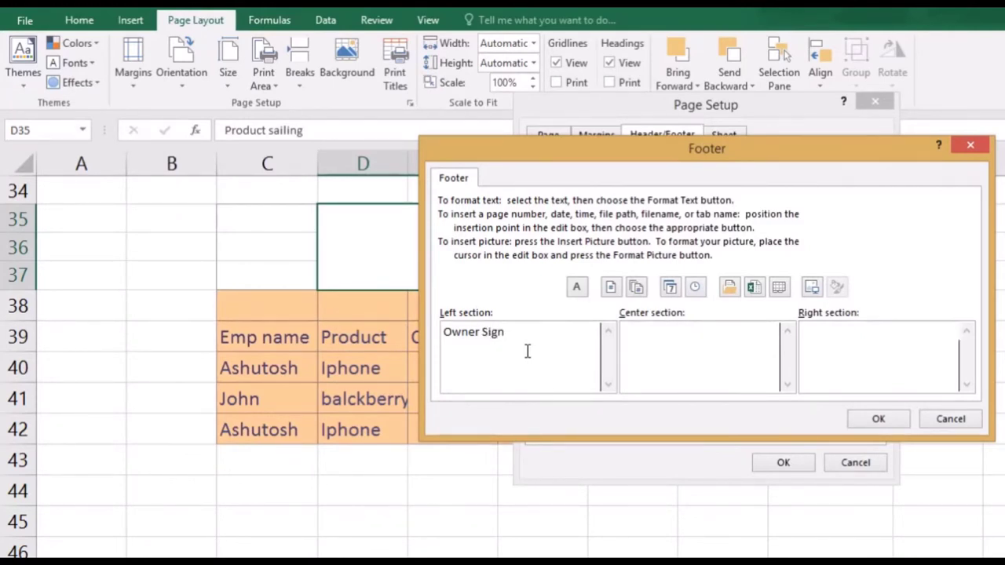
text(Sc)
key(BackSpace)
text(s)
text(tomer Sig)
text(n)
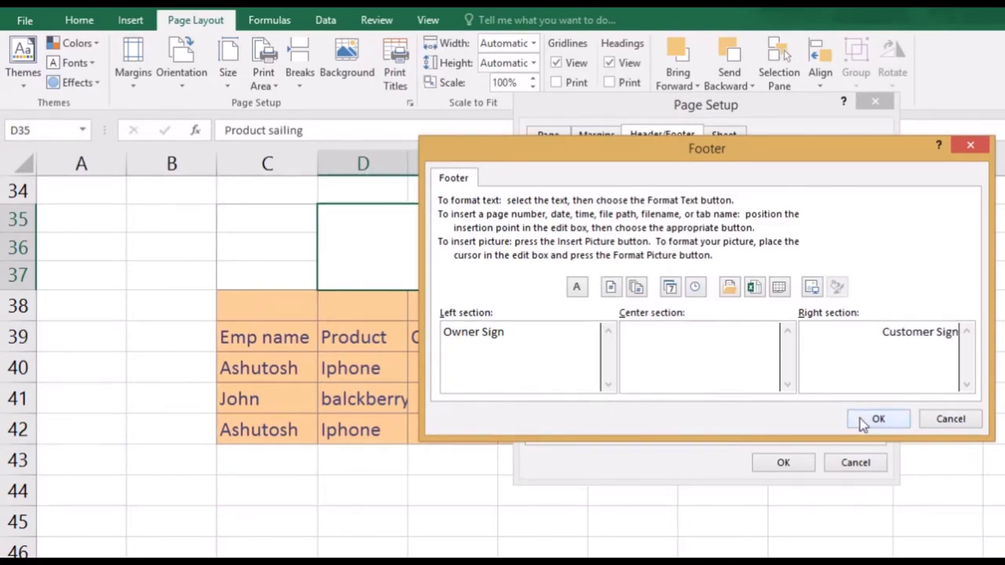
click(872, 418)
Apply the page setup, open the print preview with Ctrl+P, and start Windows Magnifier.
click(785, 464)
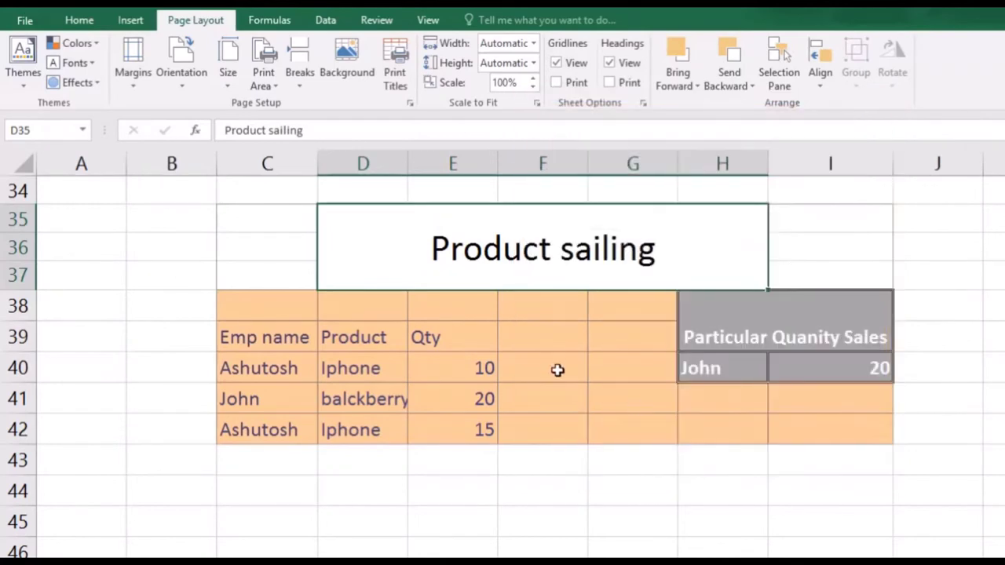
click(556, 365)
click(628, 329)
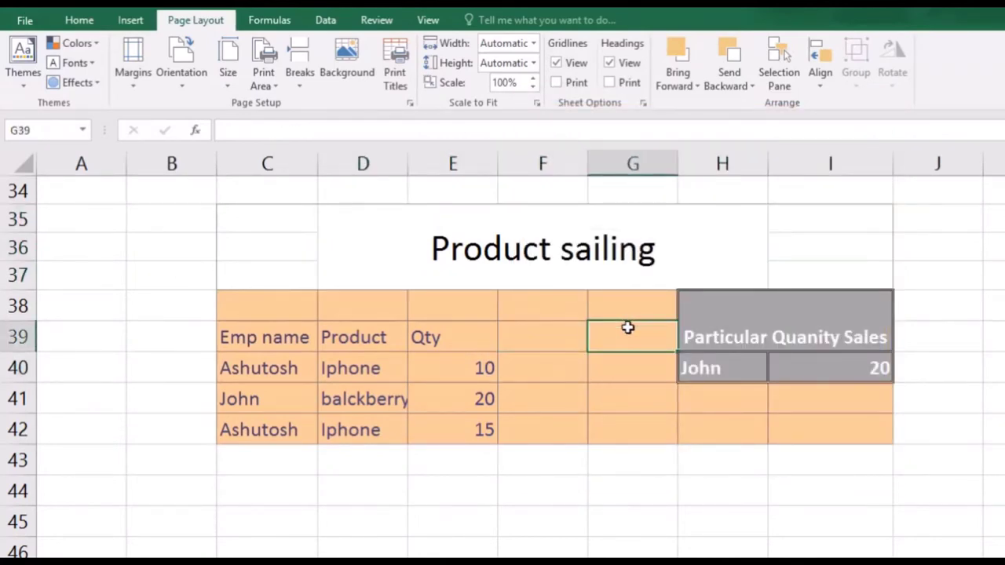
key(ctrl+p)
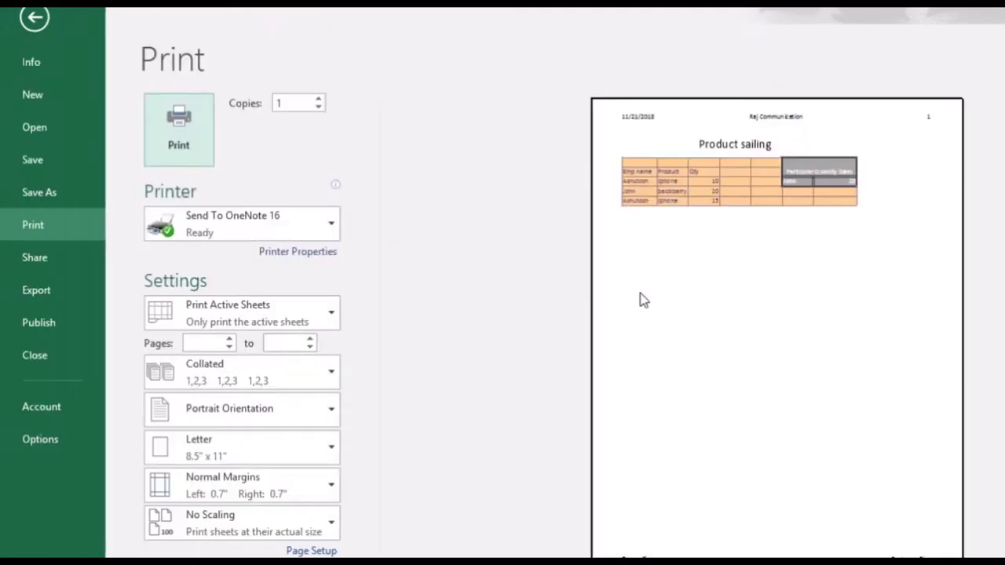
click(774, 125)
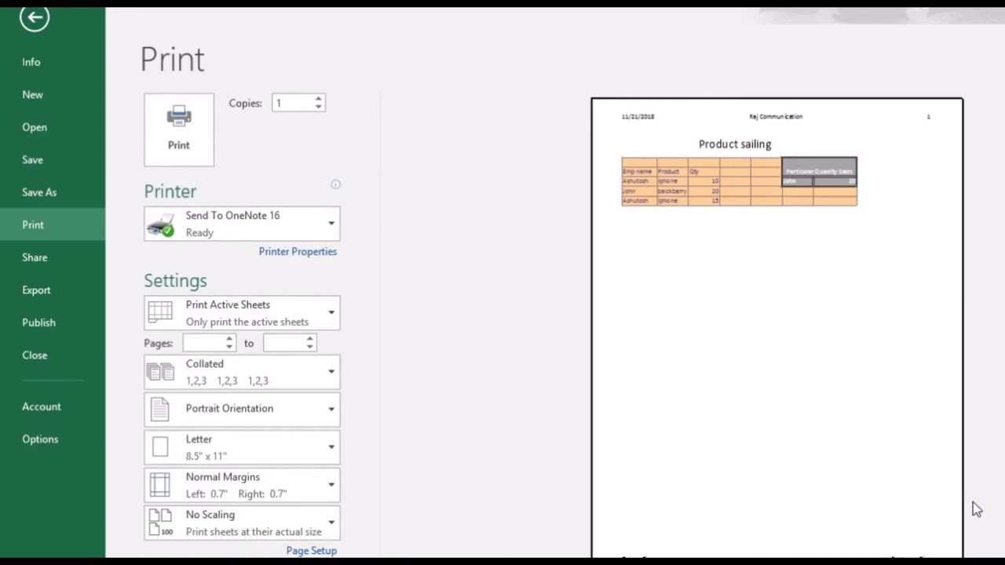
key(super+plus)
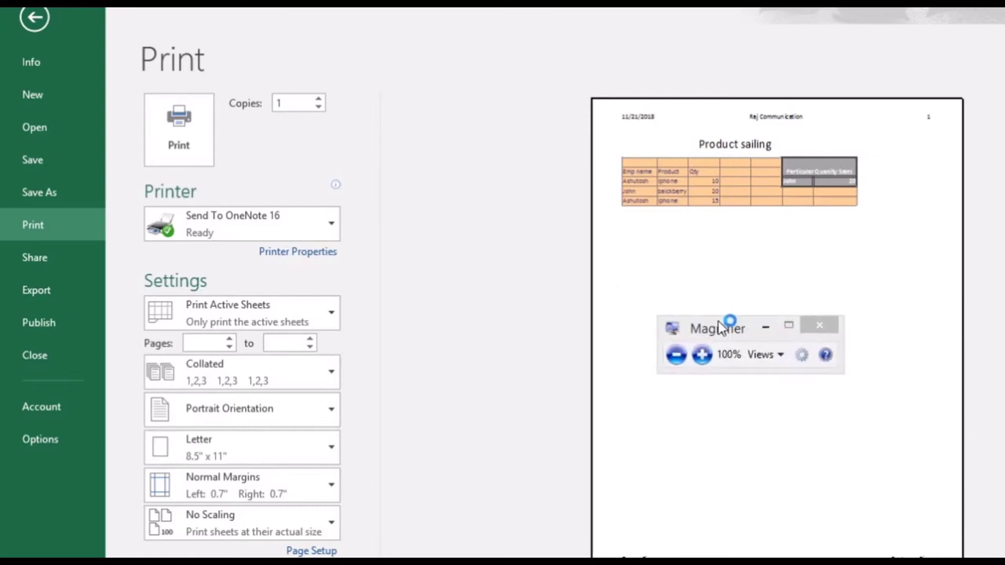
Zoom Magnifier in on the Owner Sign and Customer Sign footer, then back to normal size.
mouse_move(728, 325)
mouse_down()
mouse_move(609, 324)
mouse_move(490, 293)
mouse_up()
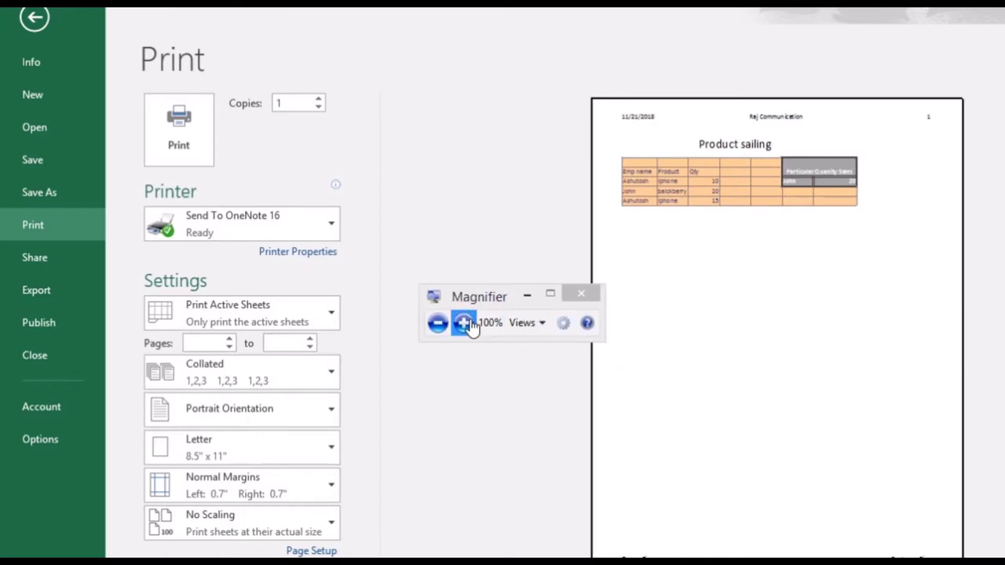
click(463, 324)
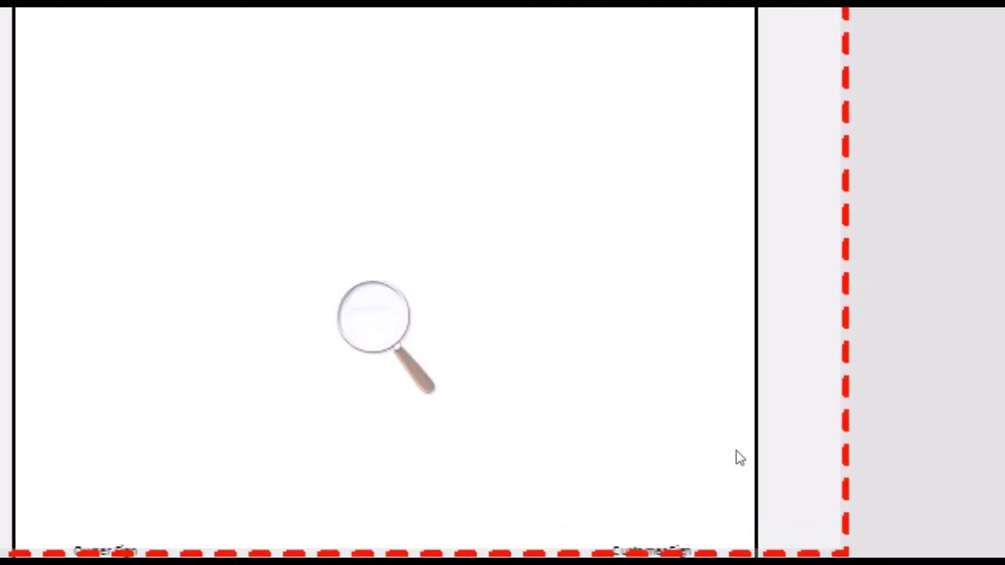
key(super+minus)
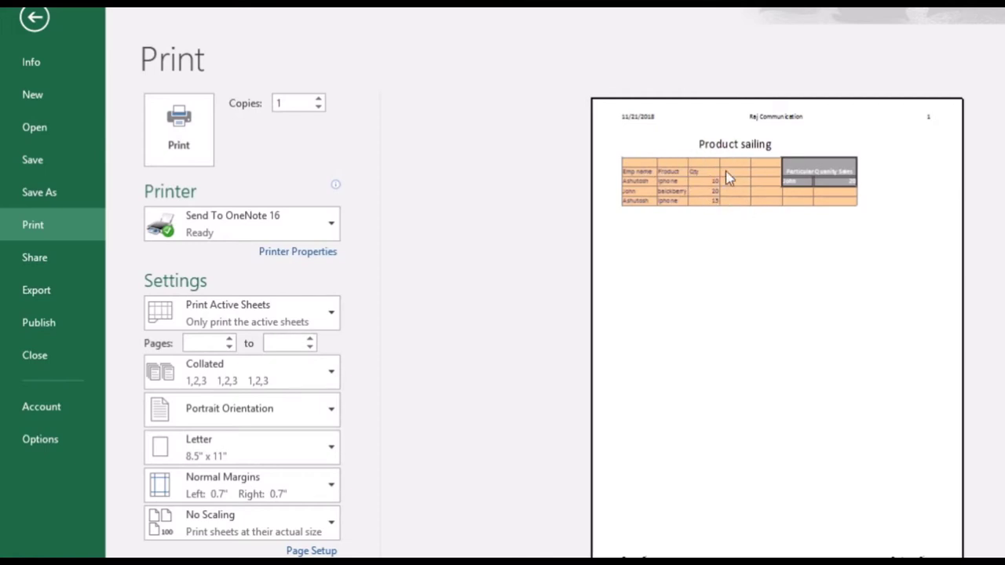
Set custom margins to left 2.95" and top 3.5", then preview the shifted table.
click(29, 22)
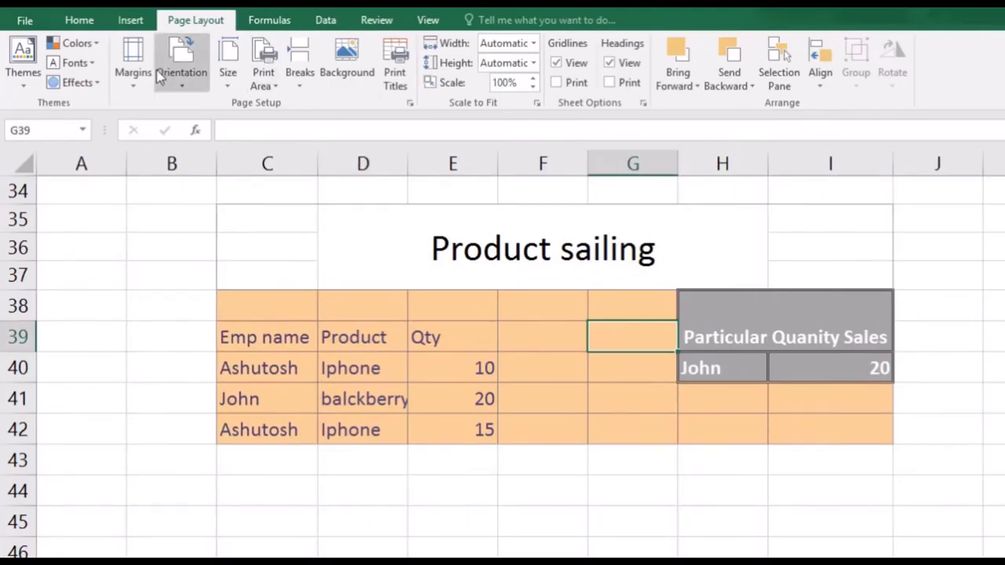
click(132, 66)
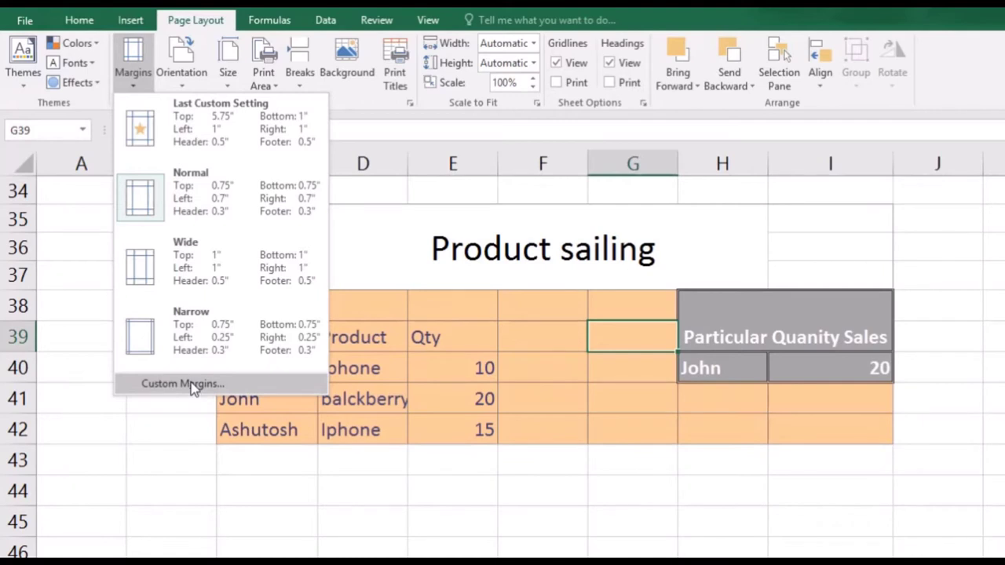
click(182, 384)
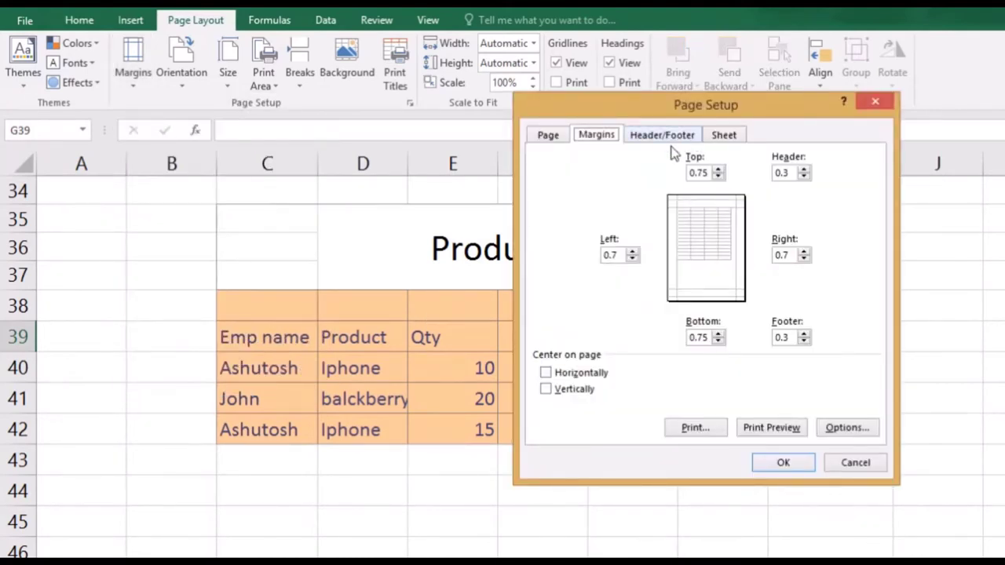
click(632, 251)
click(633, 251)
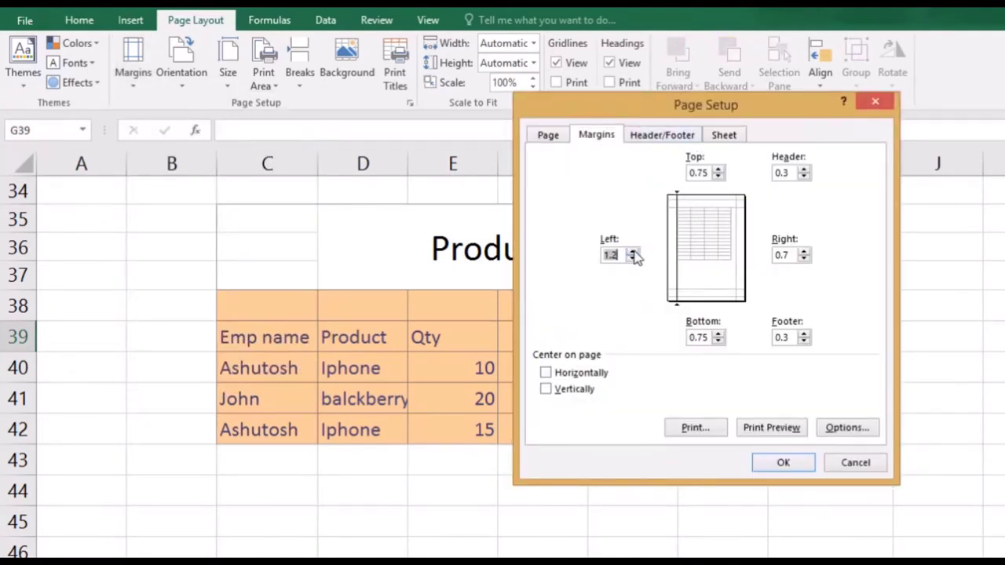
click(632, 252)
click(632, 251)
click(632, 251)
click(718, 168)
click(717, 169)
click(718, 169)
click(717, 169)
click(717, 169)
click(718, 169)
click(718, 169)
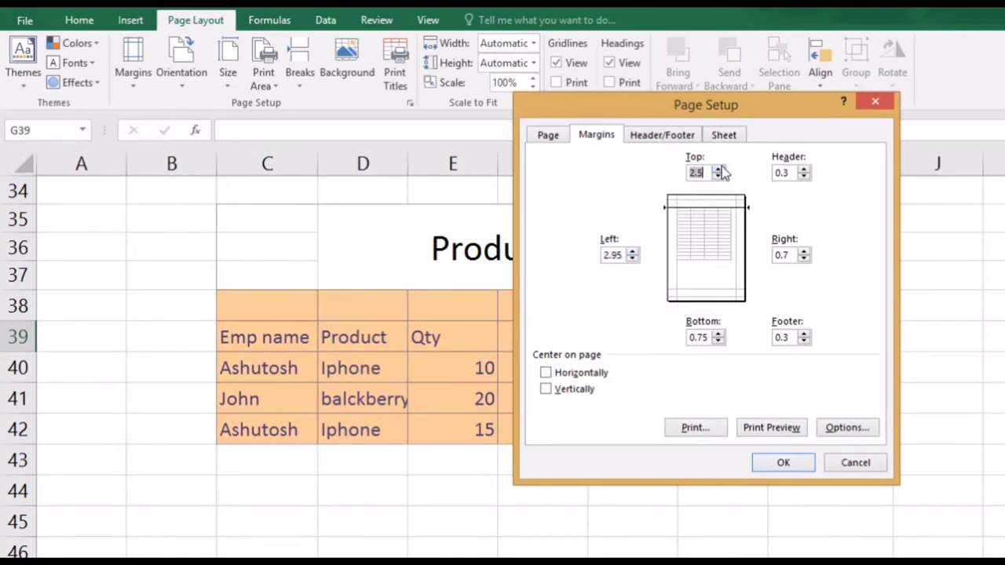
click(717, 169)
click(718, 168)
click(718, 169)
click(774, 427)
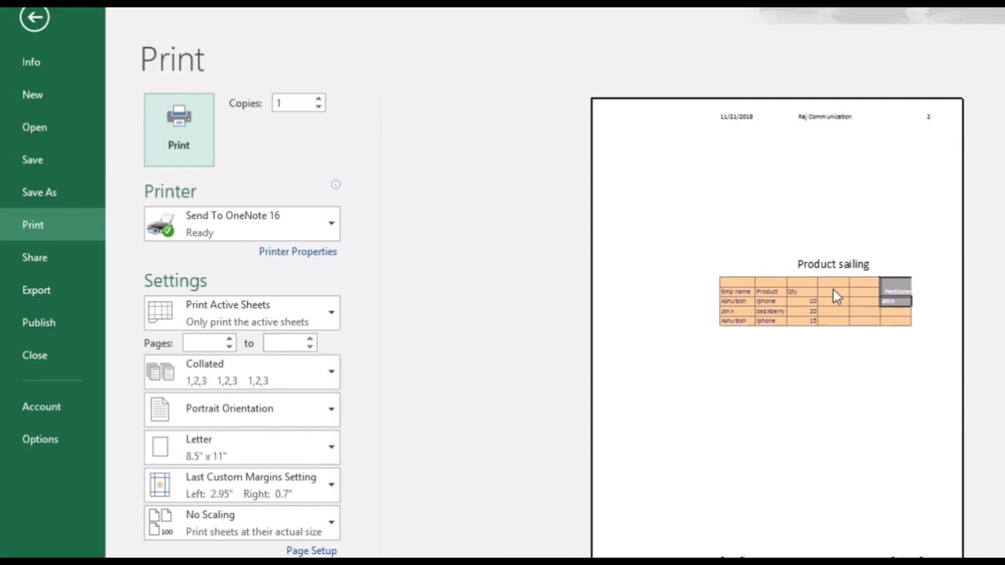
Lower the left margin to 1.45" in Custom Margins, preview the page, and return to the sheet.
key(Escape)
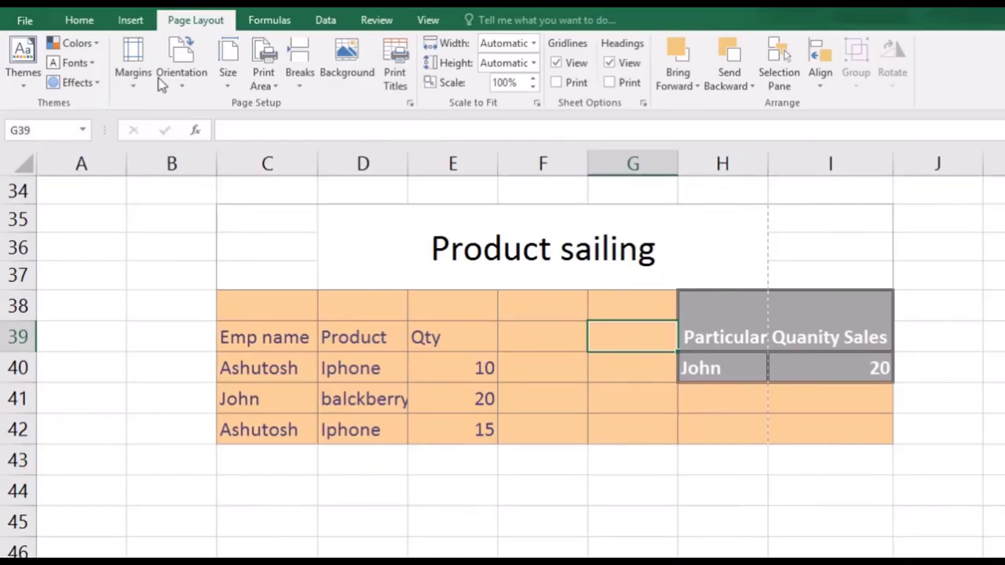
click(132, 61)
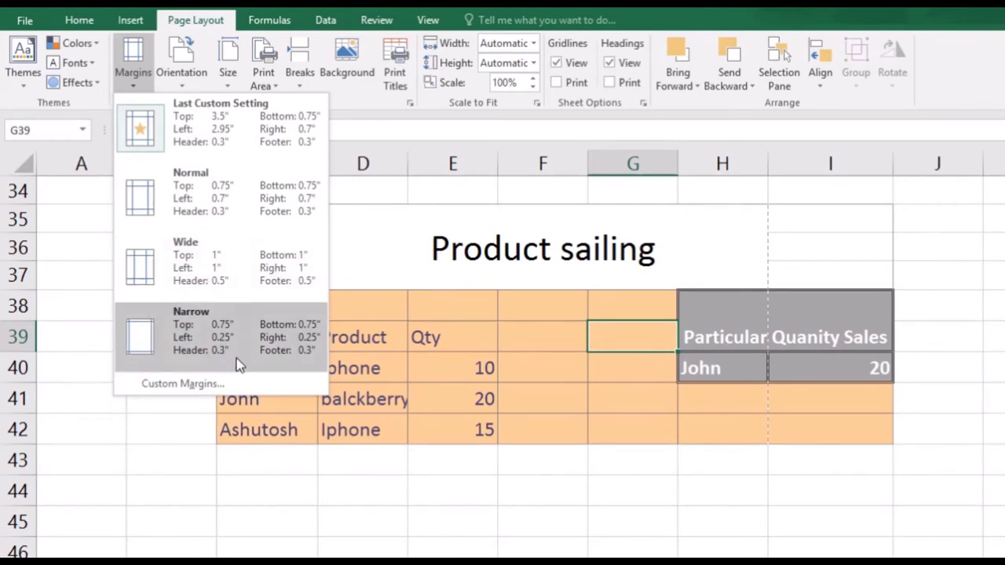
click(220, 385)
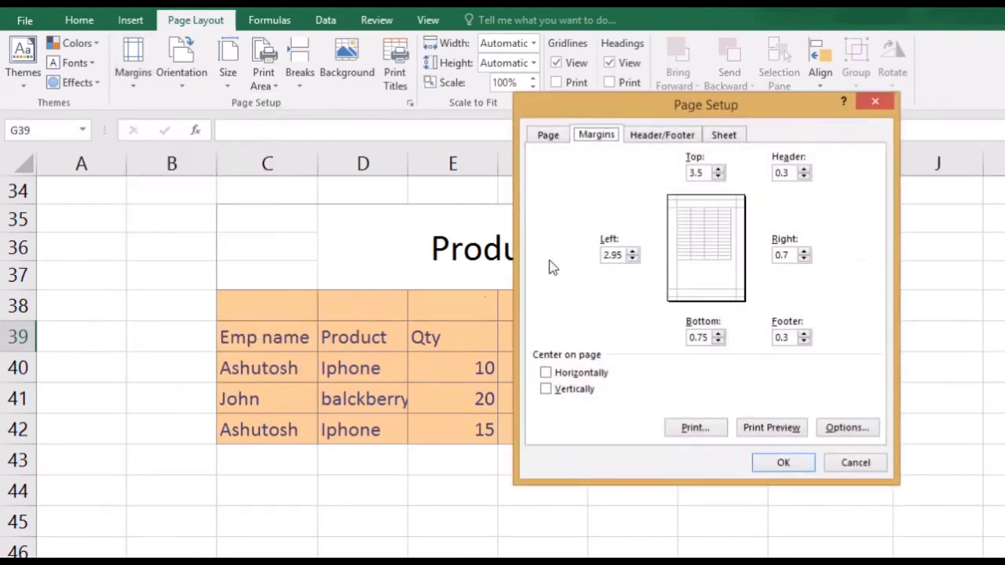
click(633, 260)
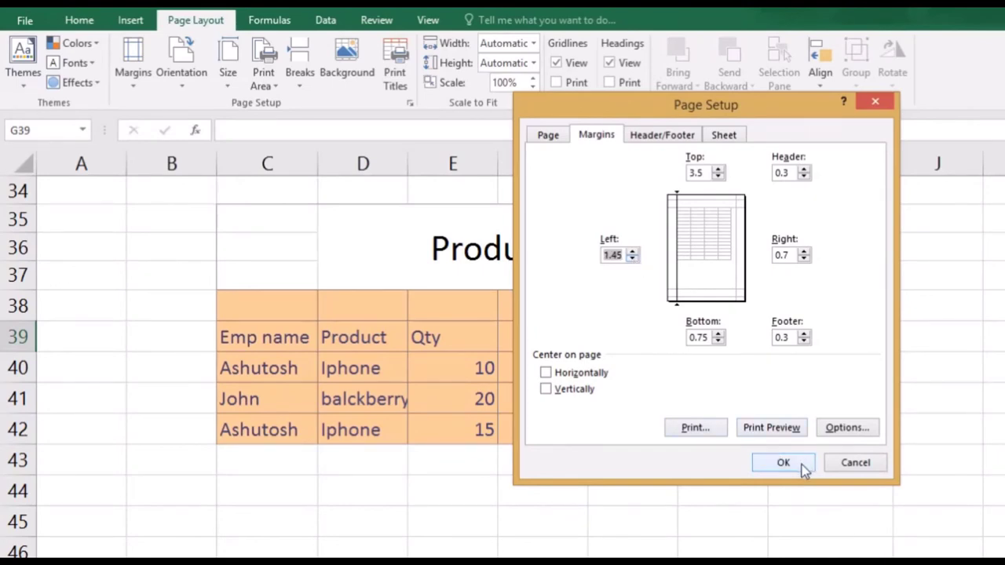
click(781, 428)
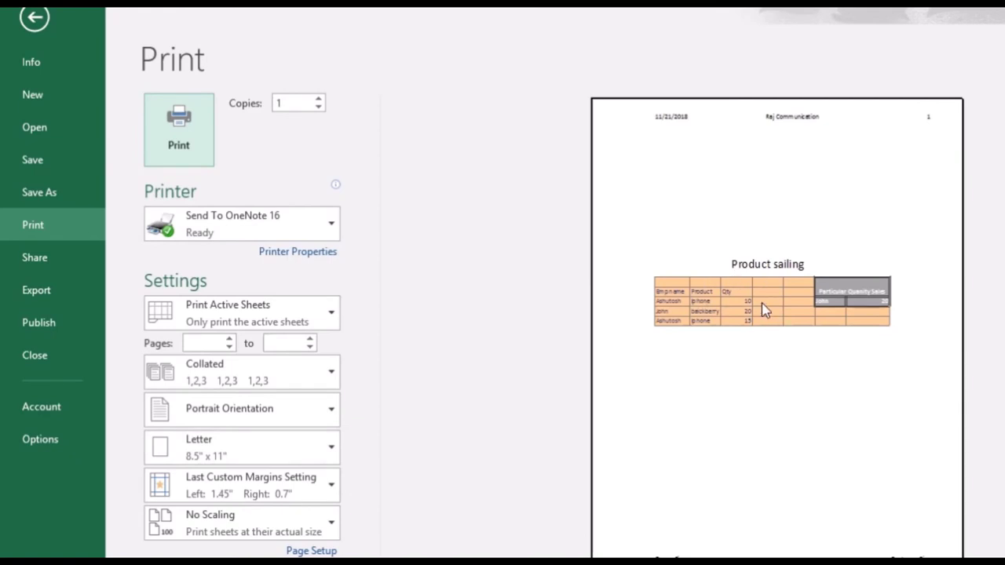
key(Escape)
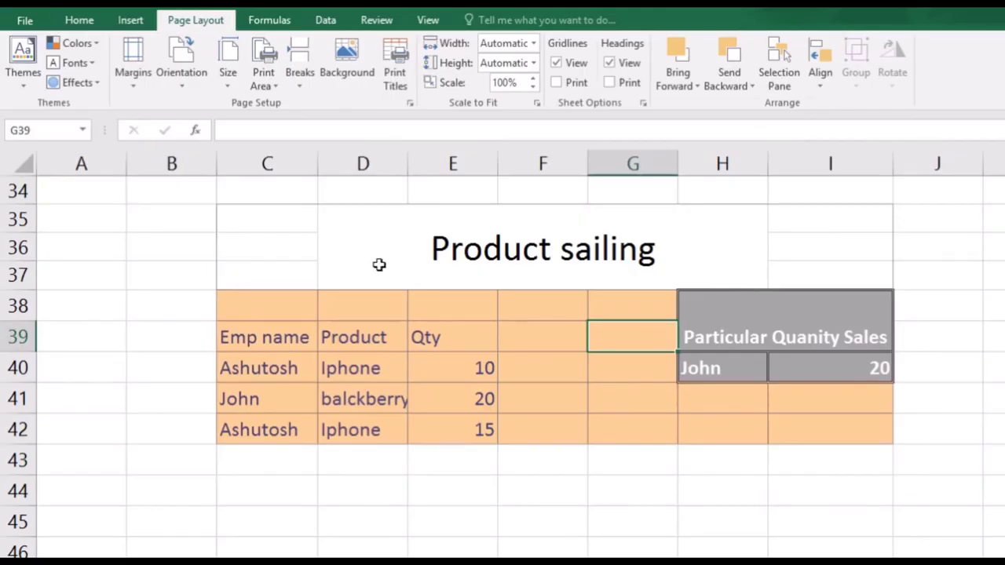
Set the sales table range C35:I42 as the print area, leaving the paper size unchanged.
drag(240, 219, 687, 435)
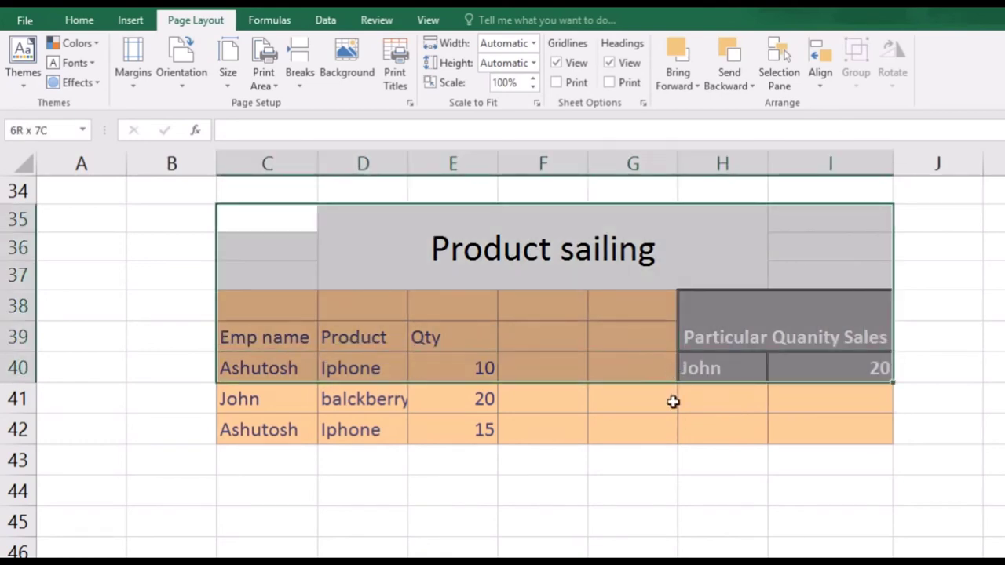
click(264, 72)
click(293, 105)
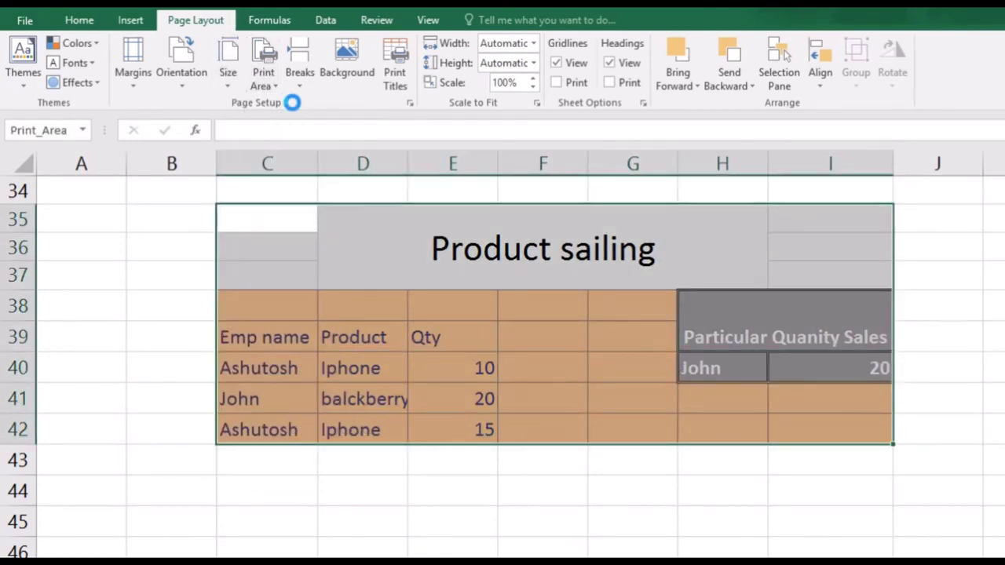
click(228, 70)
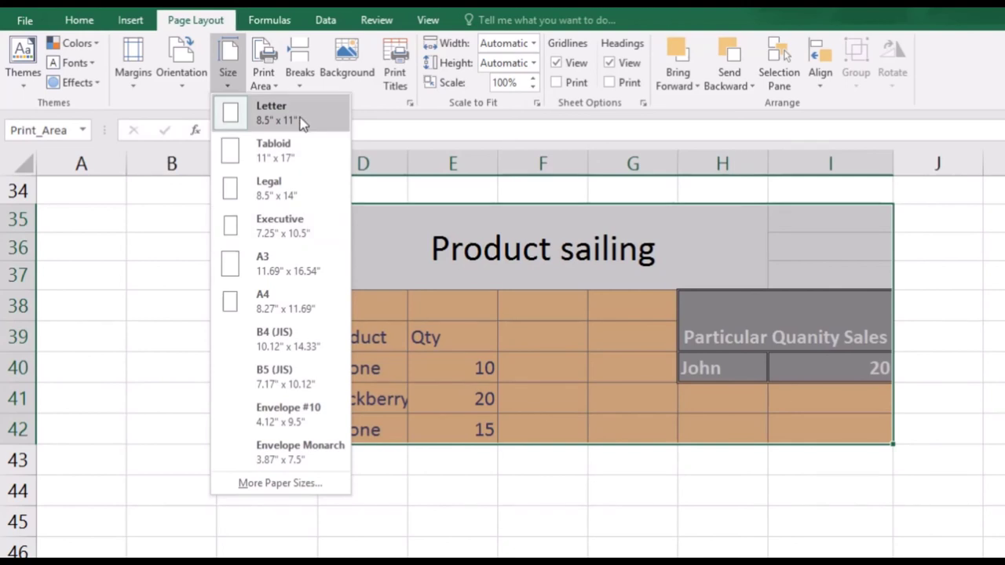
click(456, 248)
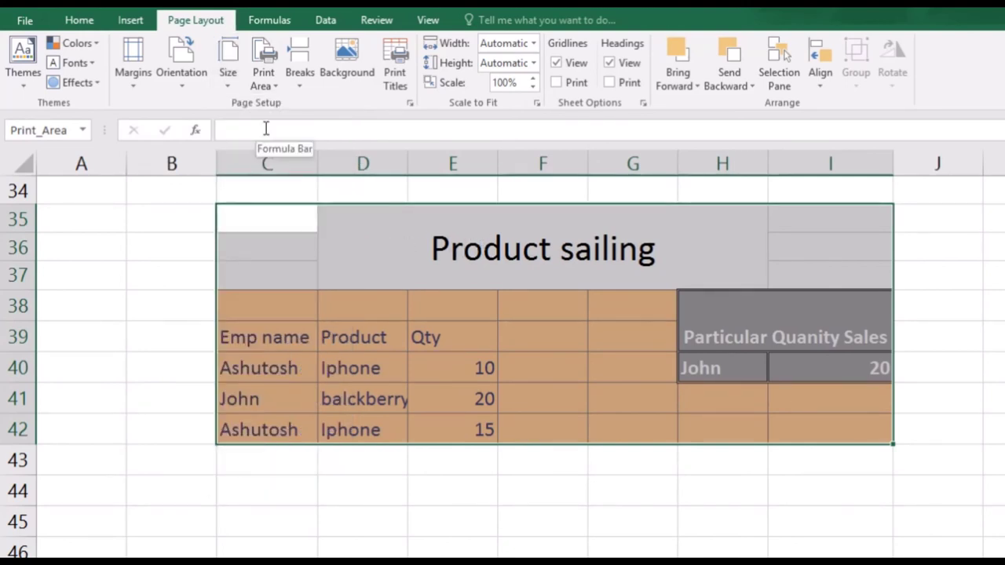